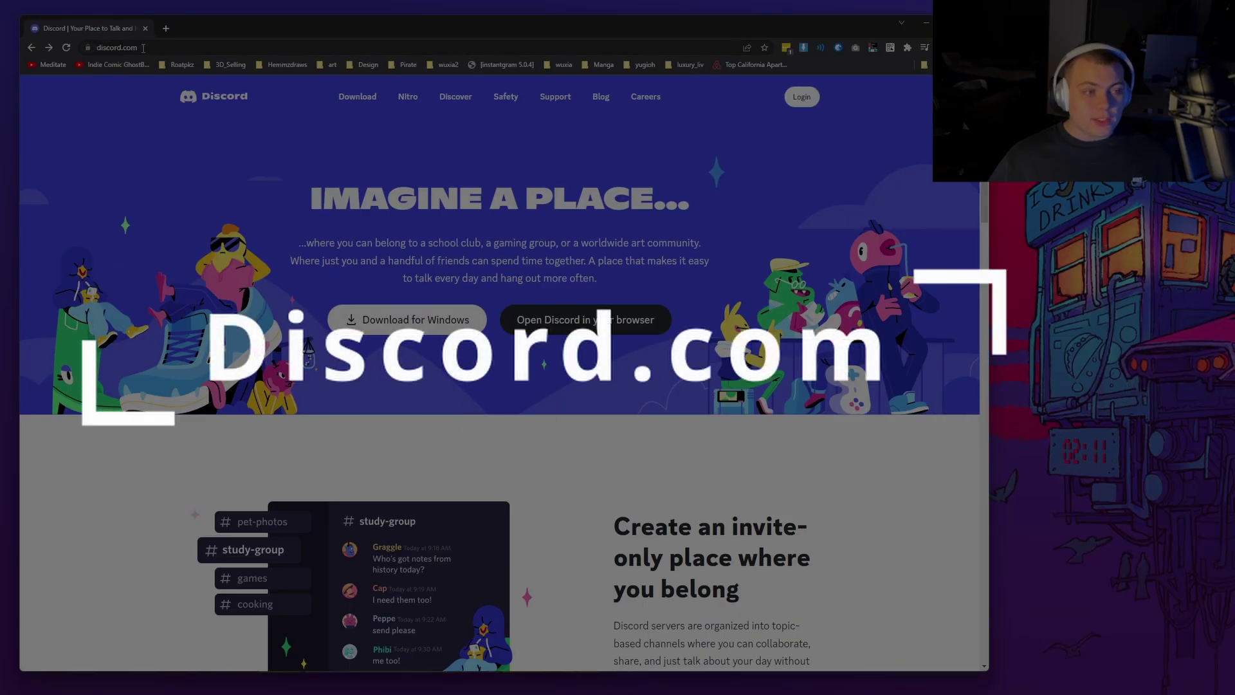
Go from the discord.com home page to Discord's login page.
click(143, 47)
click(832, 167)
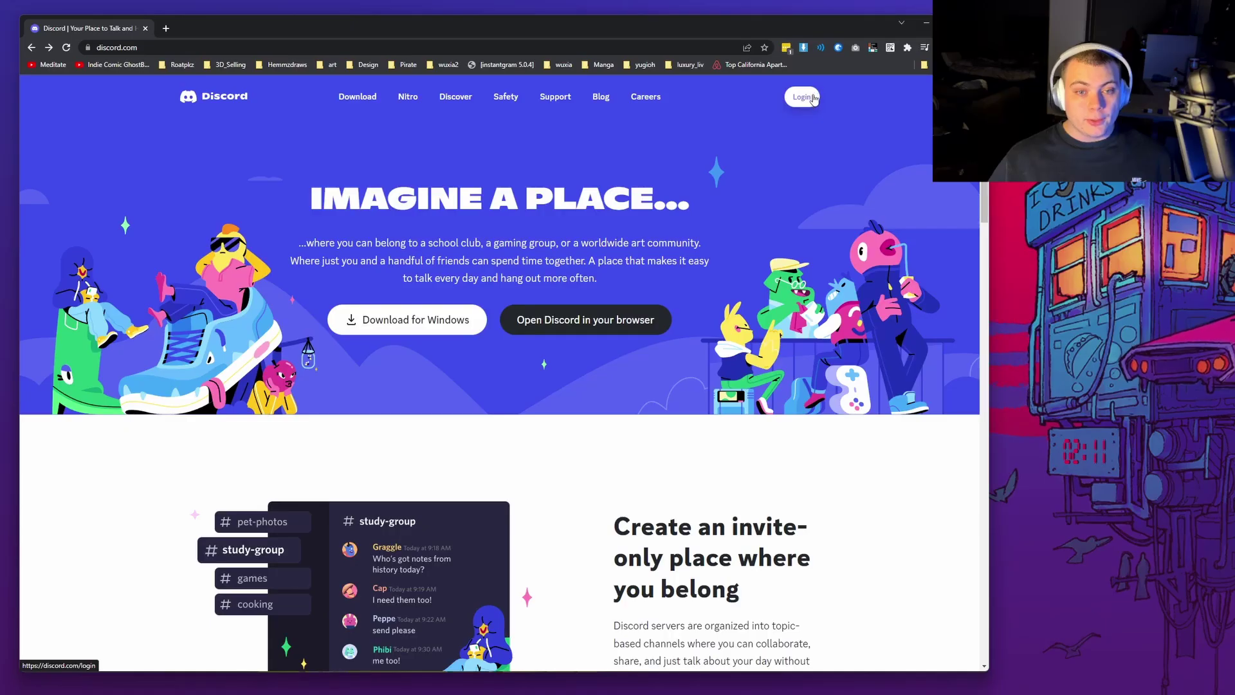
Zoom the autofilled login form in twice, then back out once.
click(802, 97)
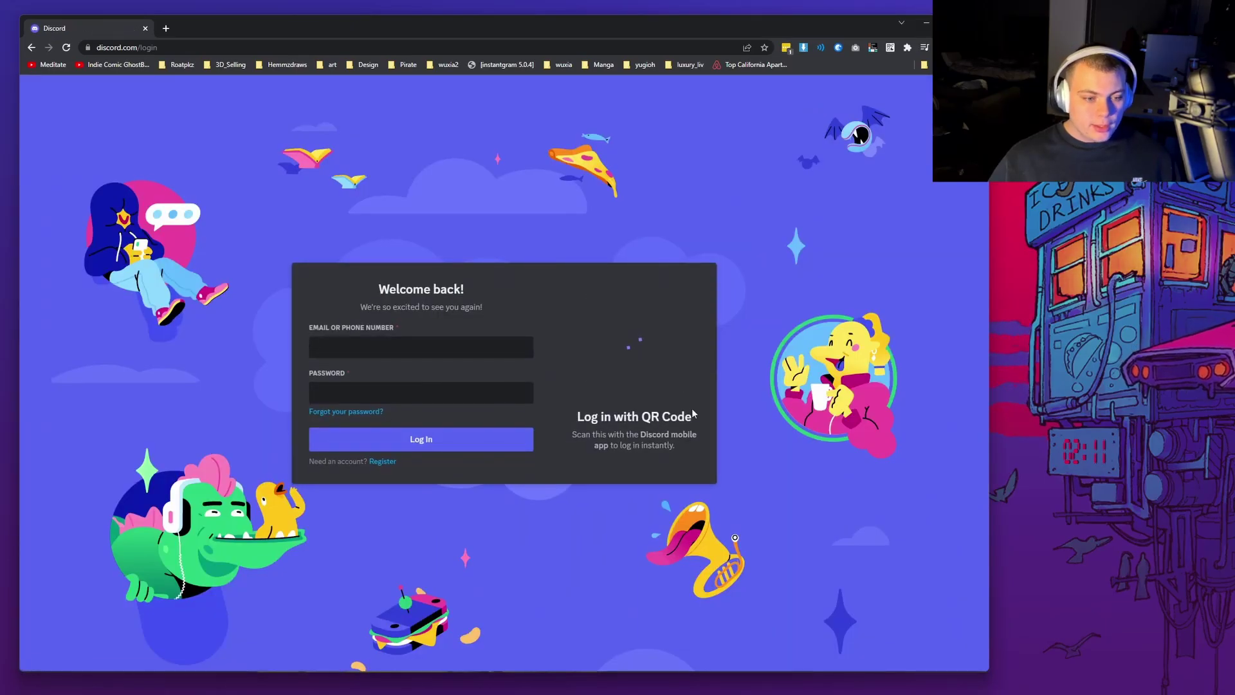
key(ctrl+plus)
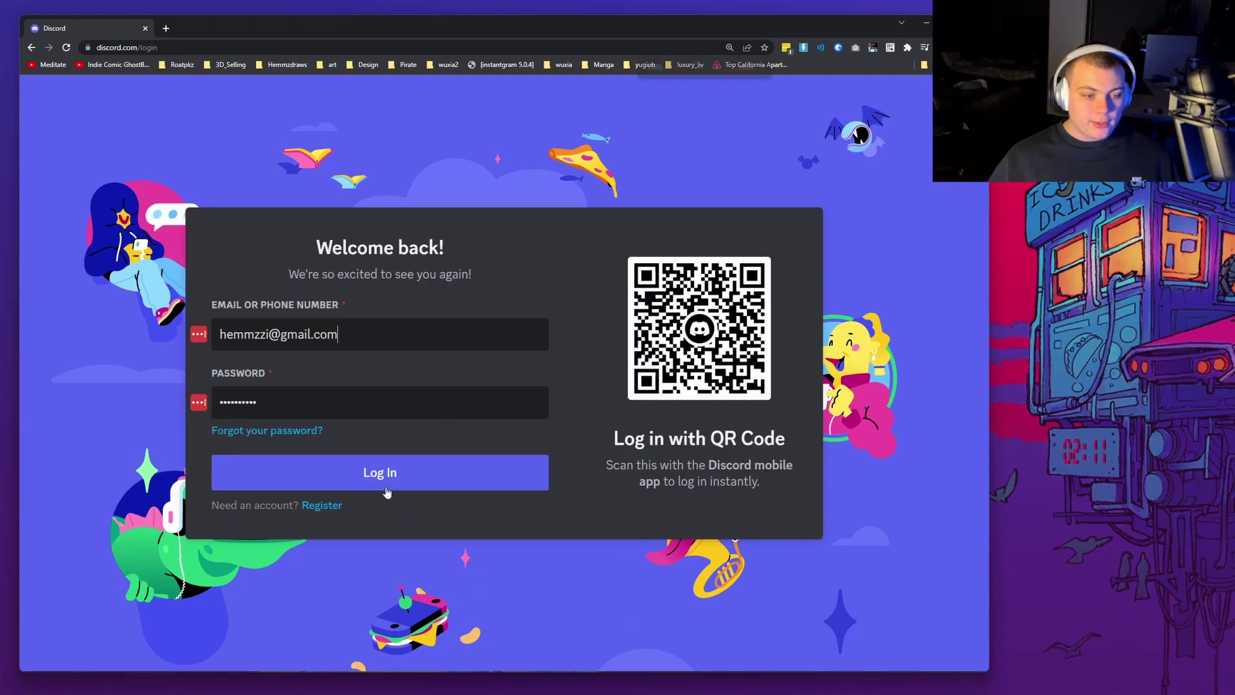
key(ctrl+plus)
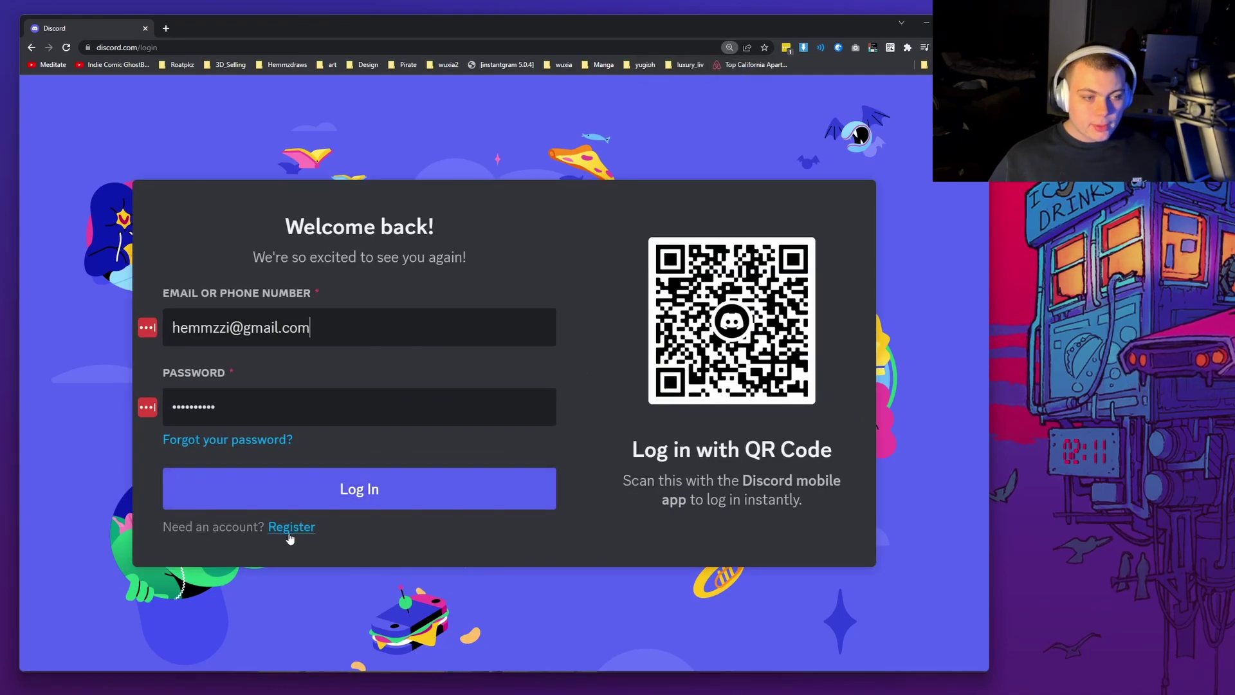
key(ctrl+minus)
key(ctrl+minus)
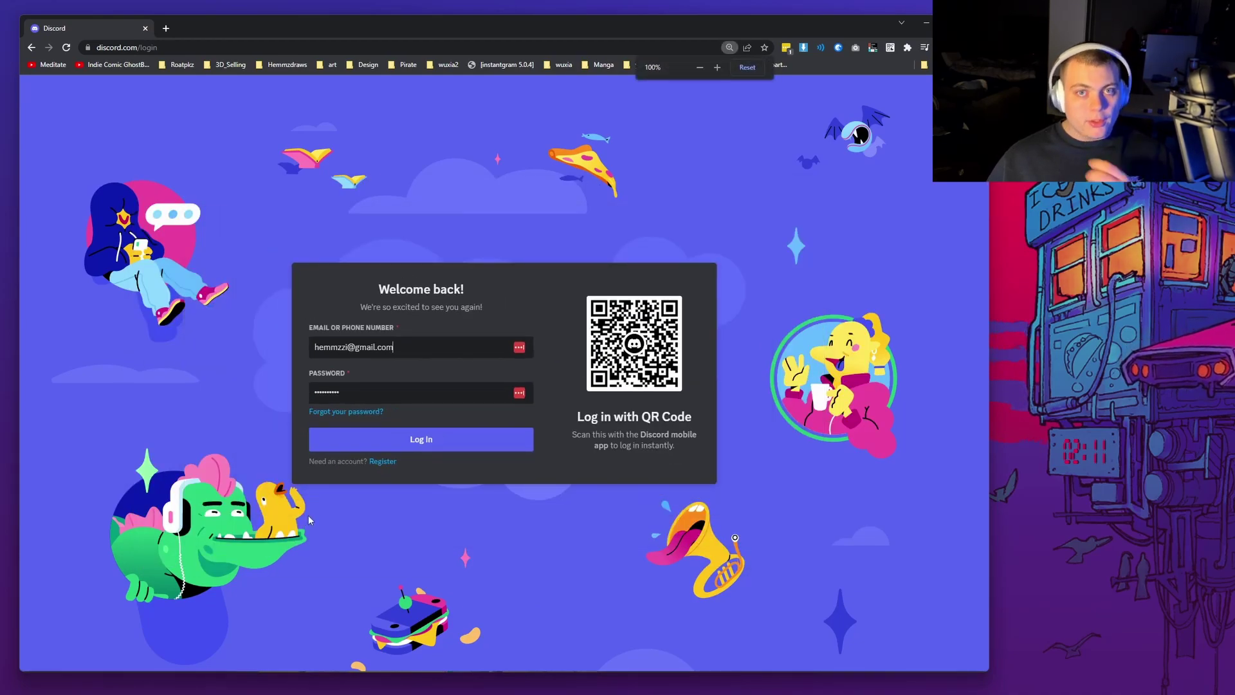
Open the discord.gg/roatpkz invite and switch to the Discord desktop app.
click(158, 45)
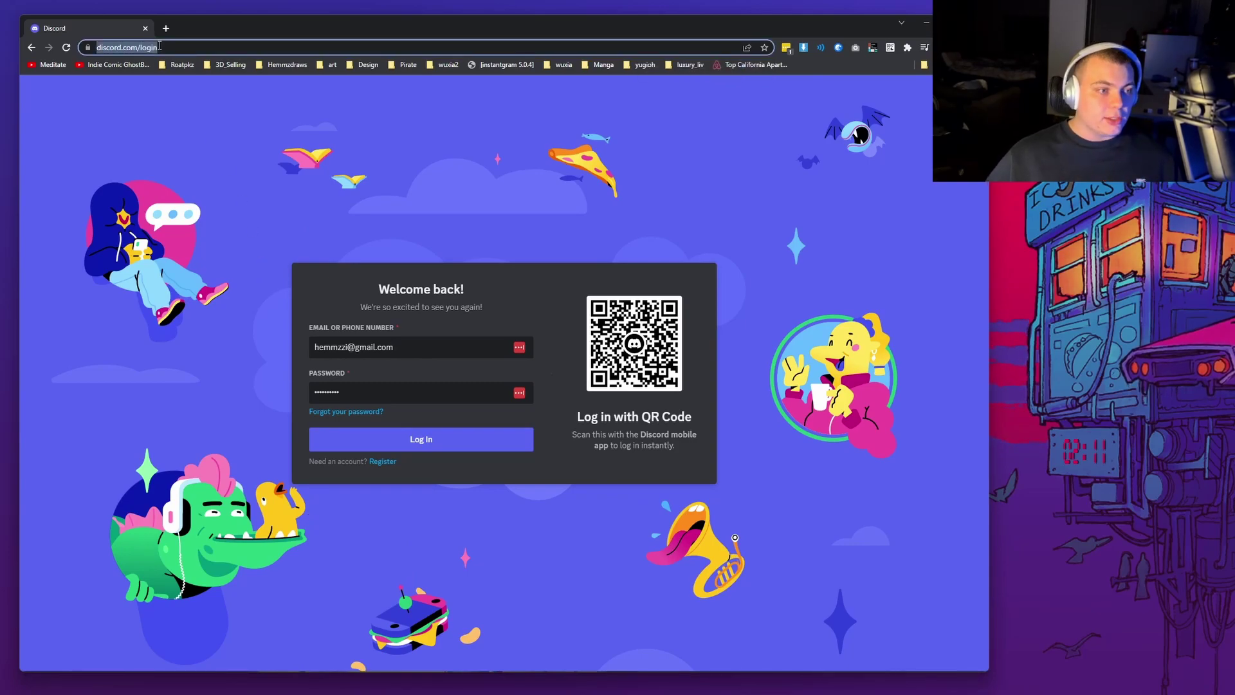
text(discord.gg/)
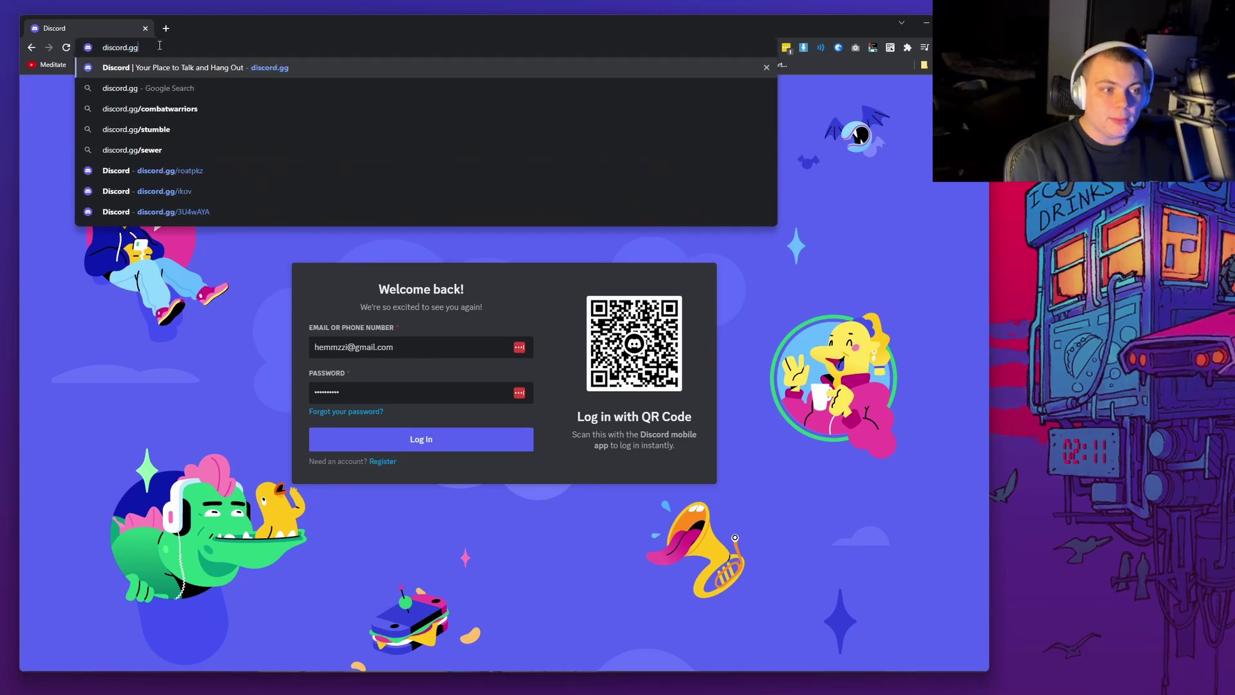
text(roatpkz)
key(Return)
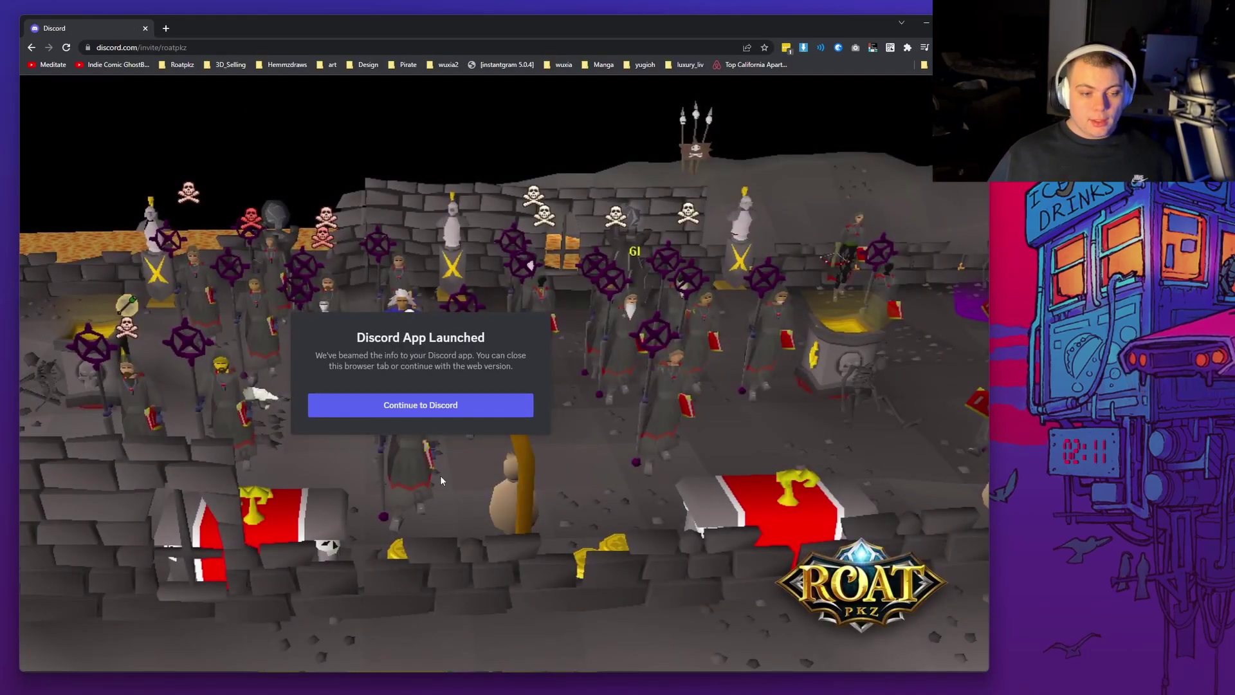
key(alt+Tab)
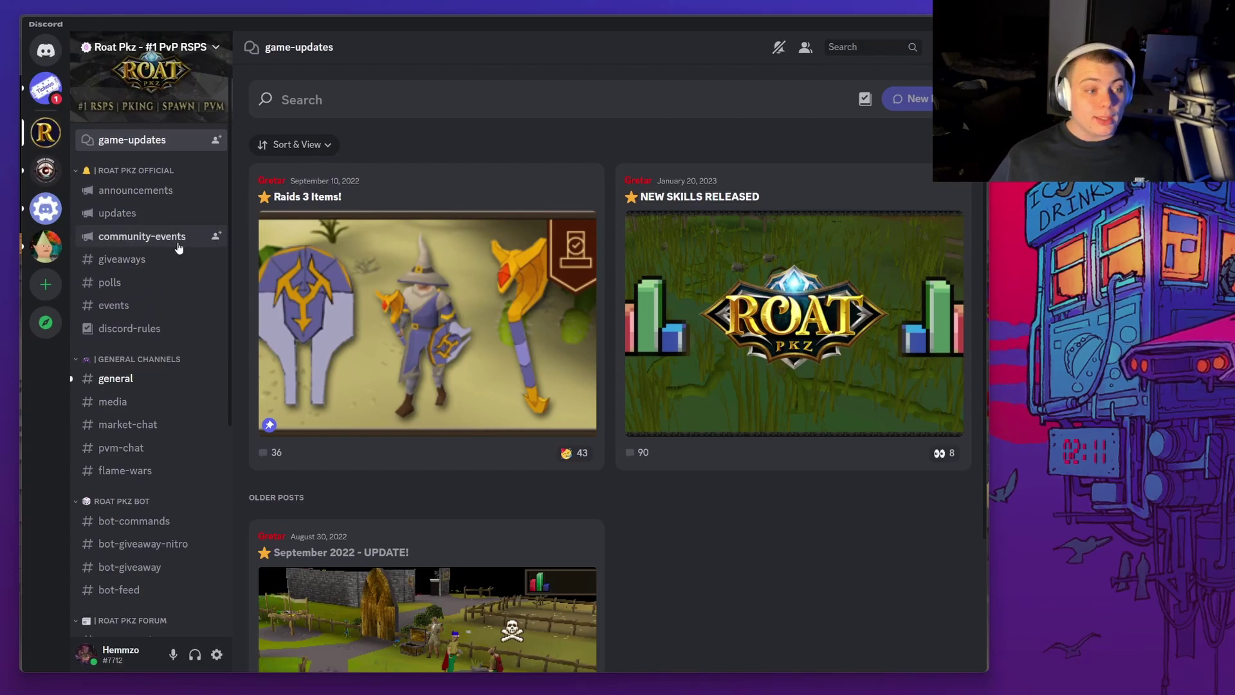
scroll(168, 254, down, 3)
scroll(145, 377, down, 1)
Request a support ticket in #support-ticket, creating the ticket-hemmzo channel.
click(145, 360)
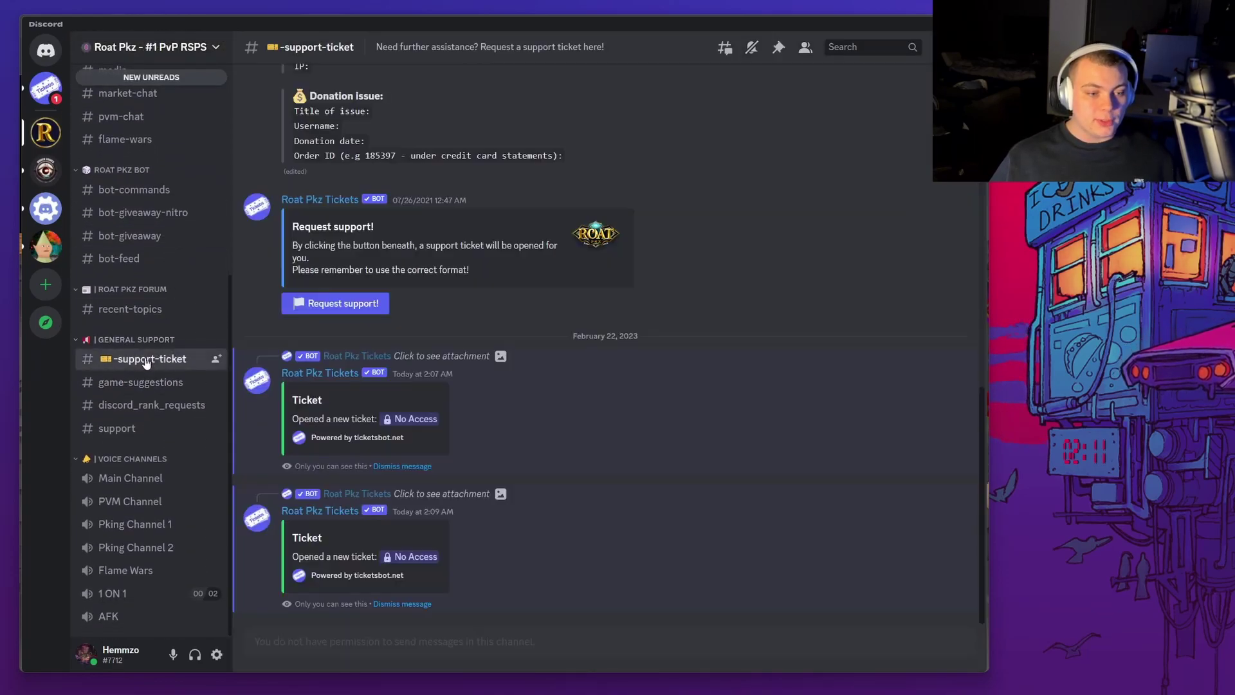
click(342, 304)
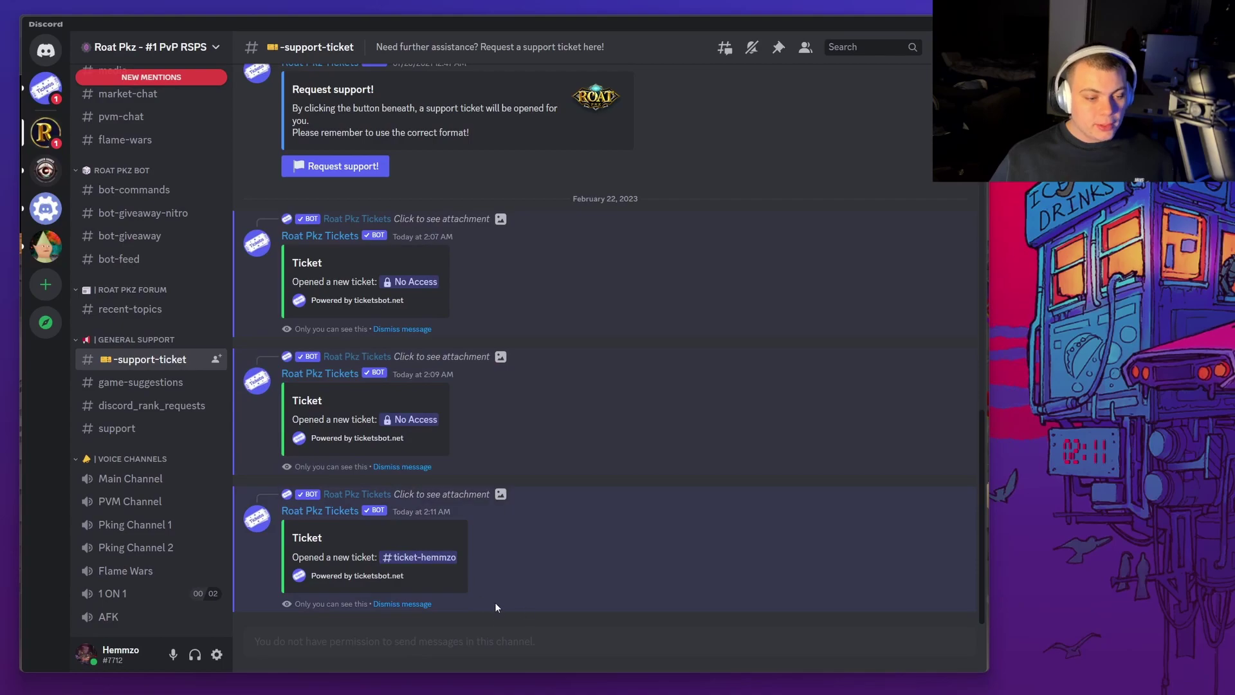
scroll(154, 387, up, 5)
scroll(155, 290, up, 5)
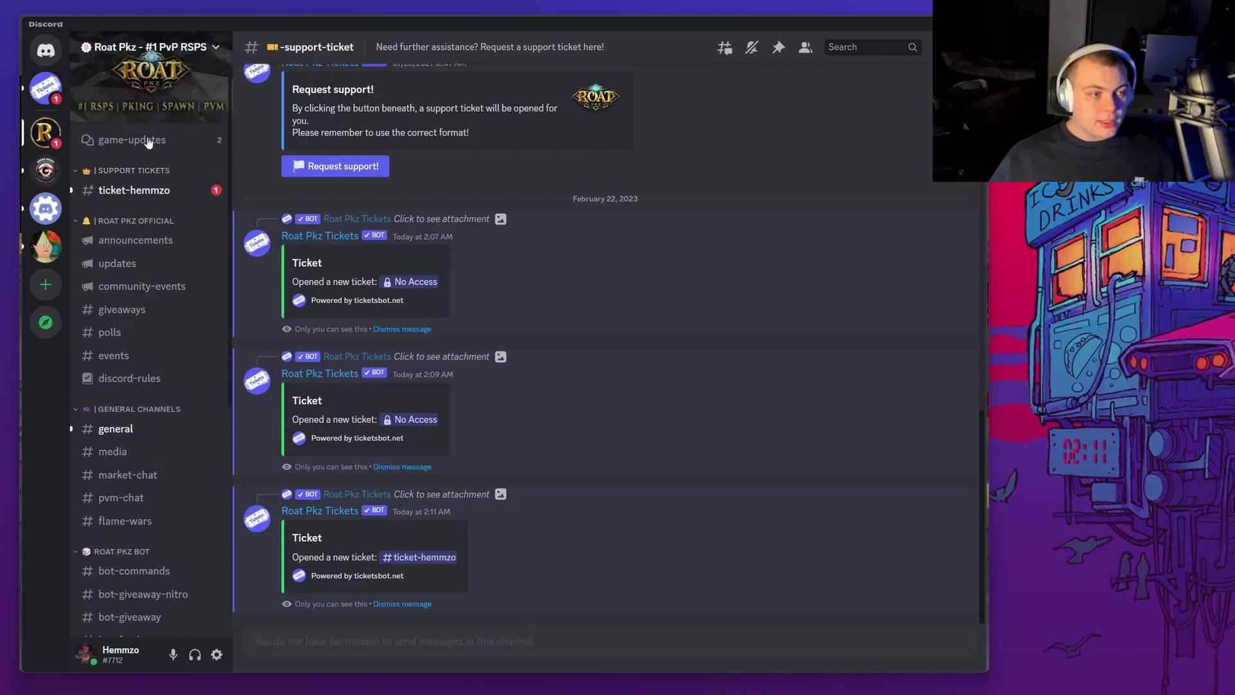
Post a message in ticket-hemmzo about trouble opening the client, asking for help.
click(133, 190)
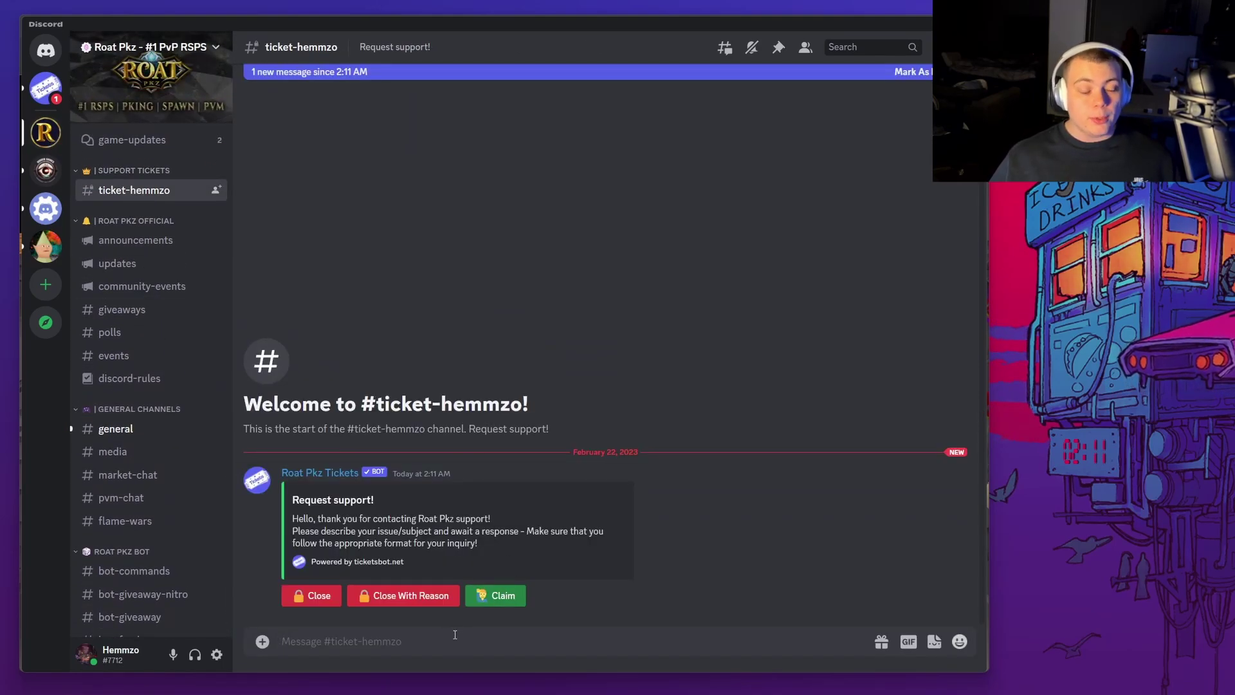
click(454, 637)
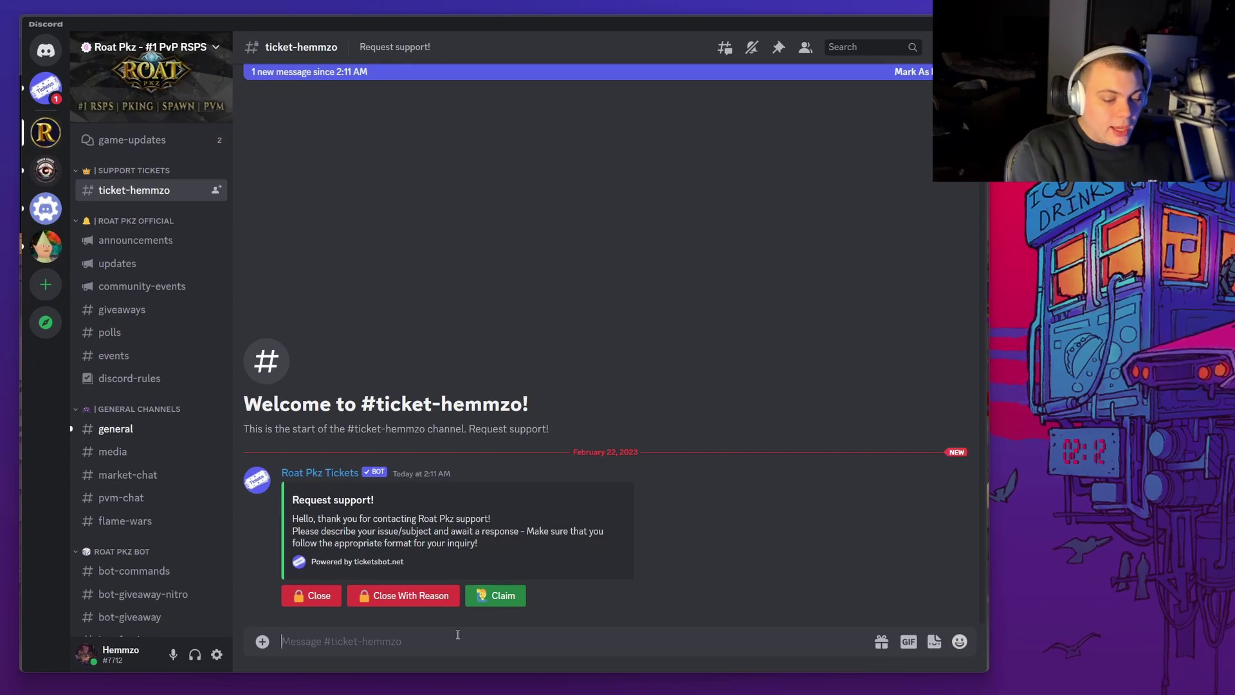
text((have)
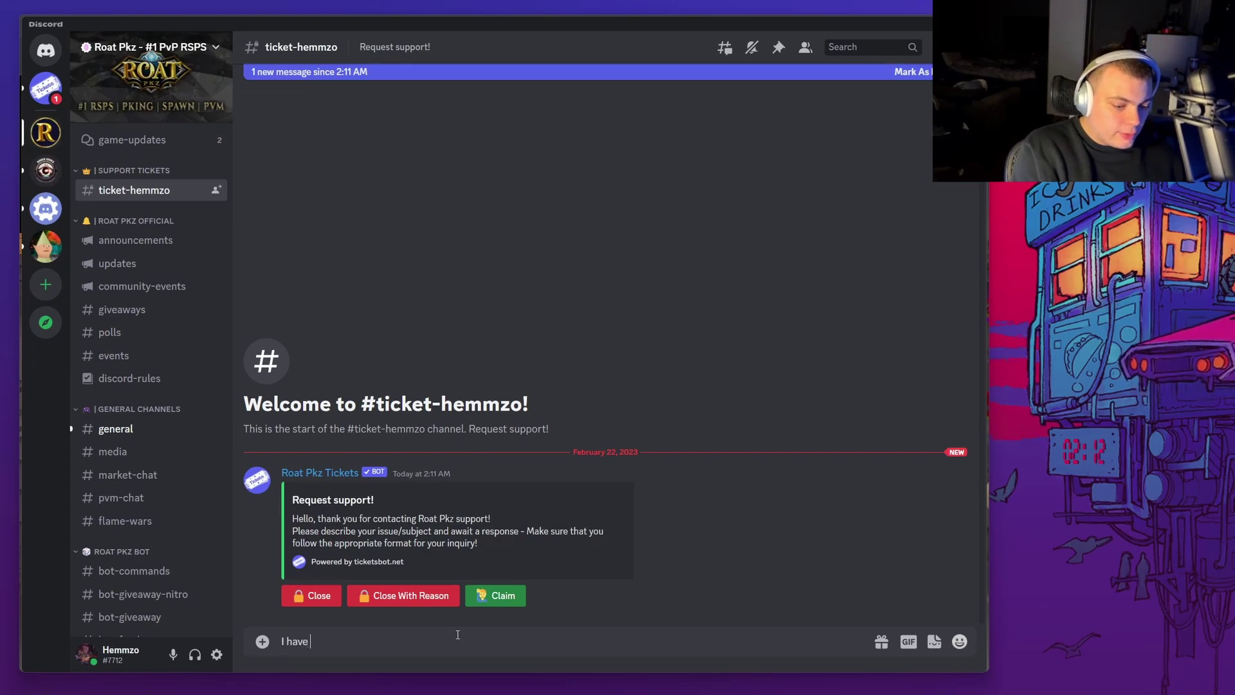
text(a trouble openin)
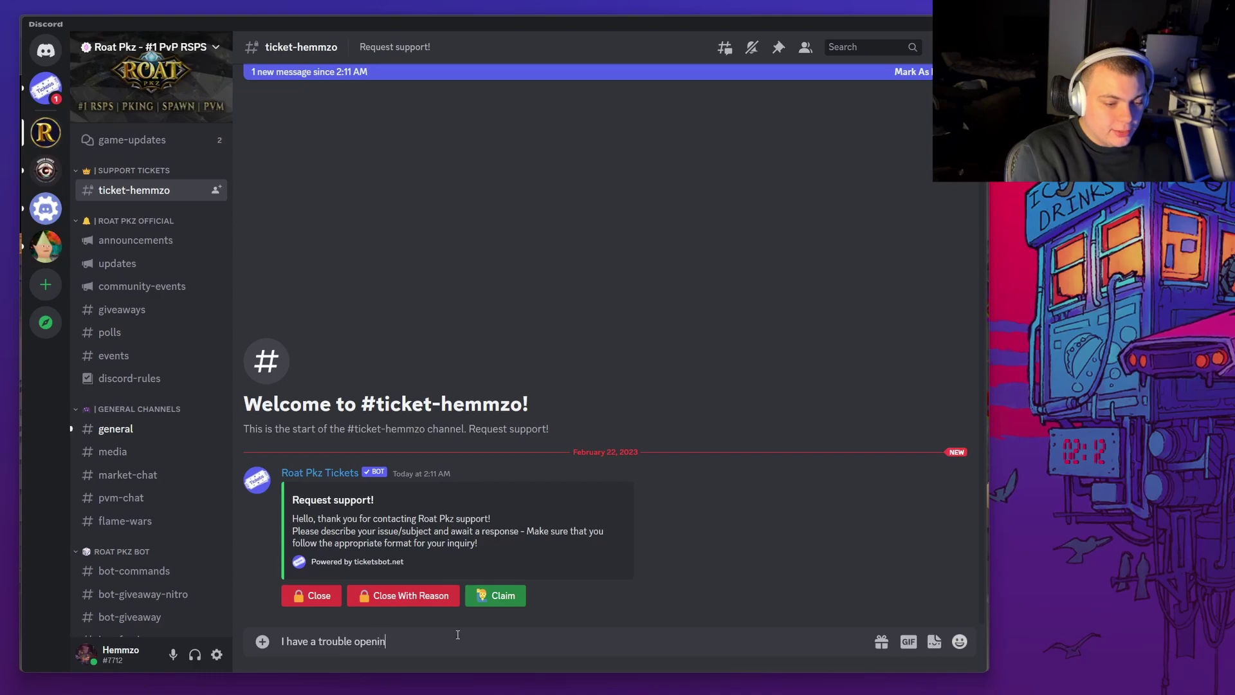
text(nt)
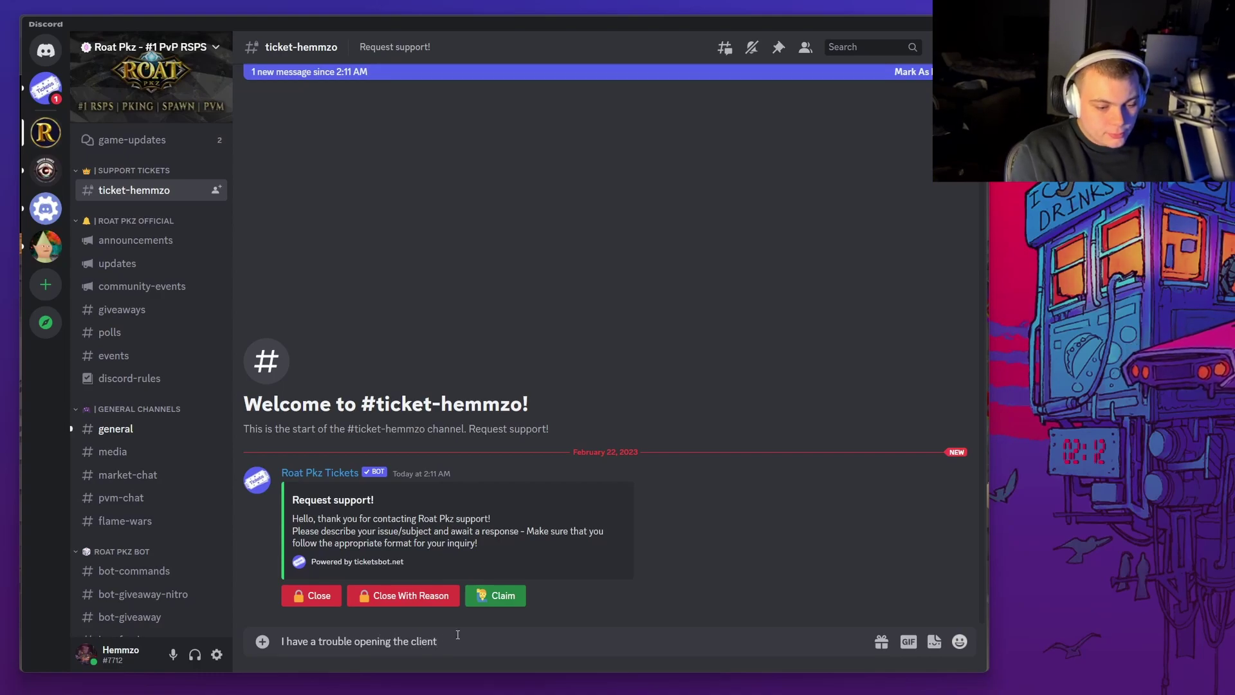
text(an you help me?)
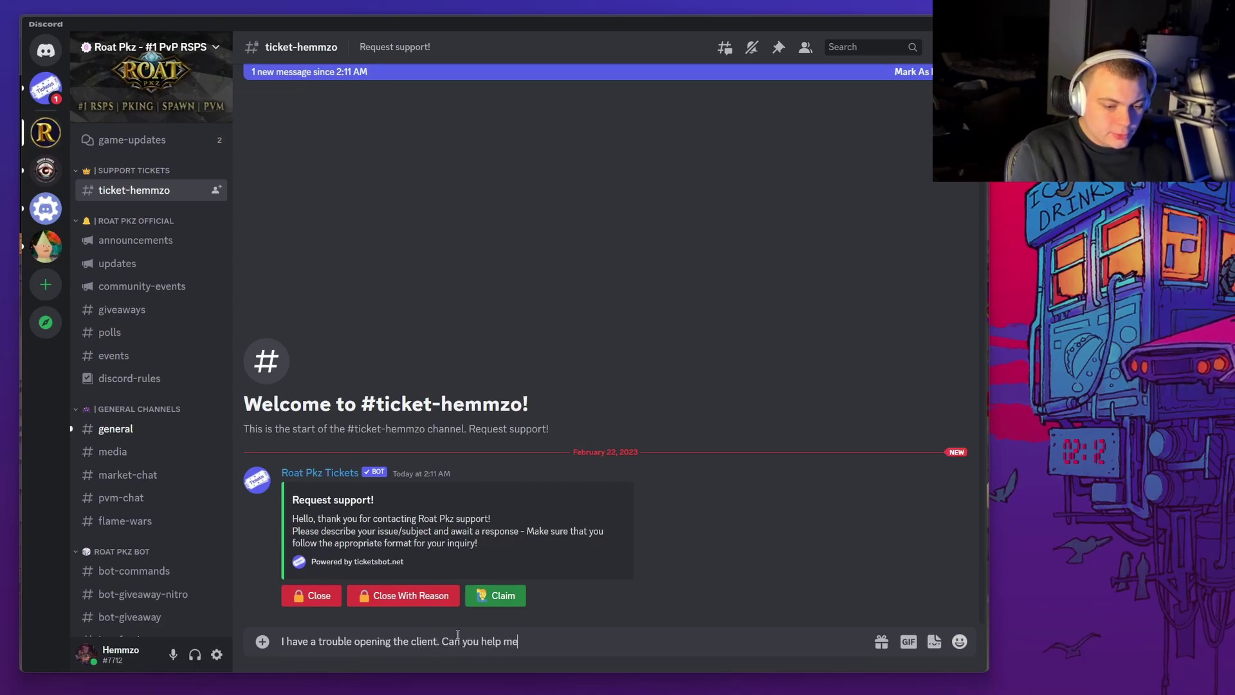
key(Return)
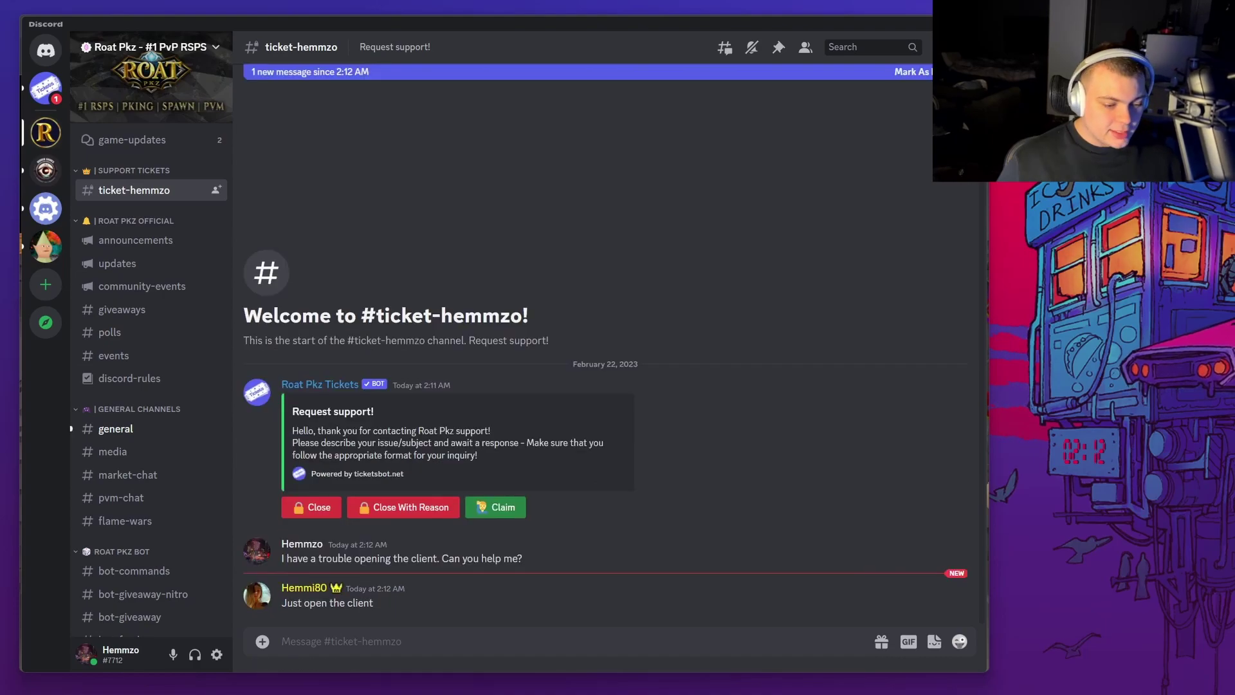
click(430, 614)
mouse_move(579, 595)
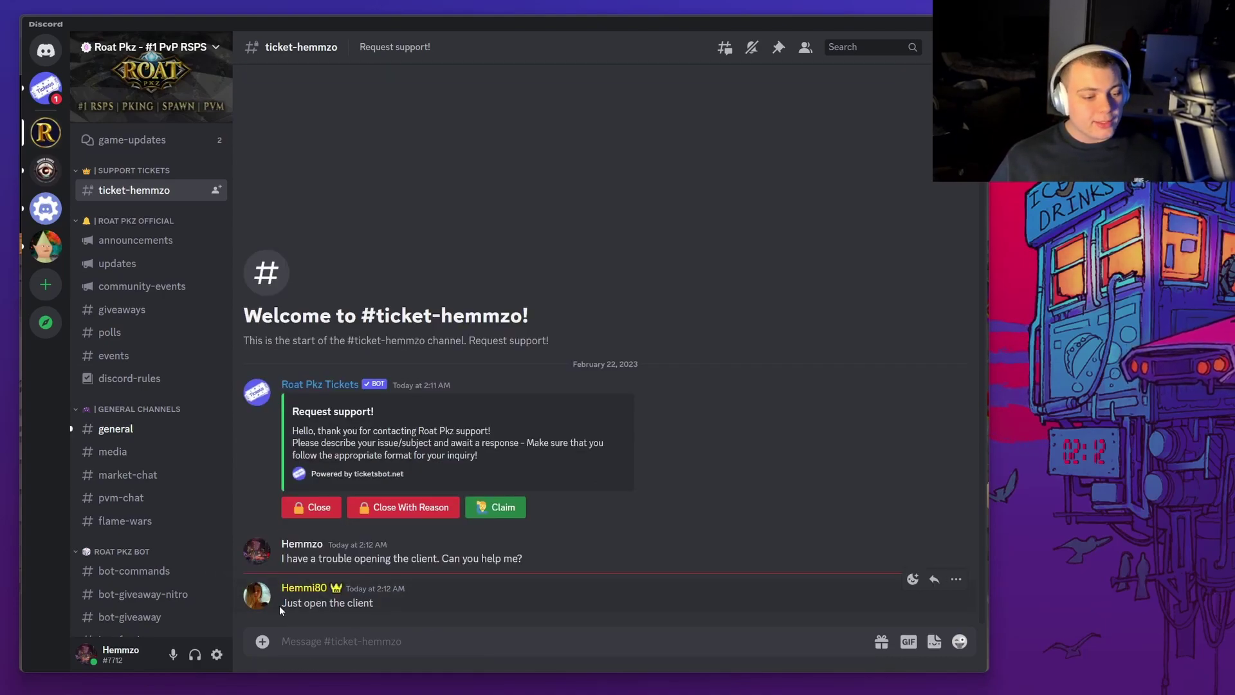
drag(279, 605, 406, 598)
click(480, 593)
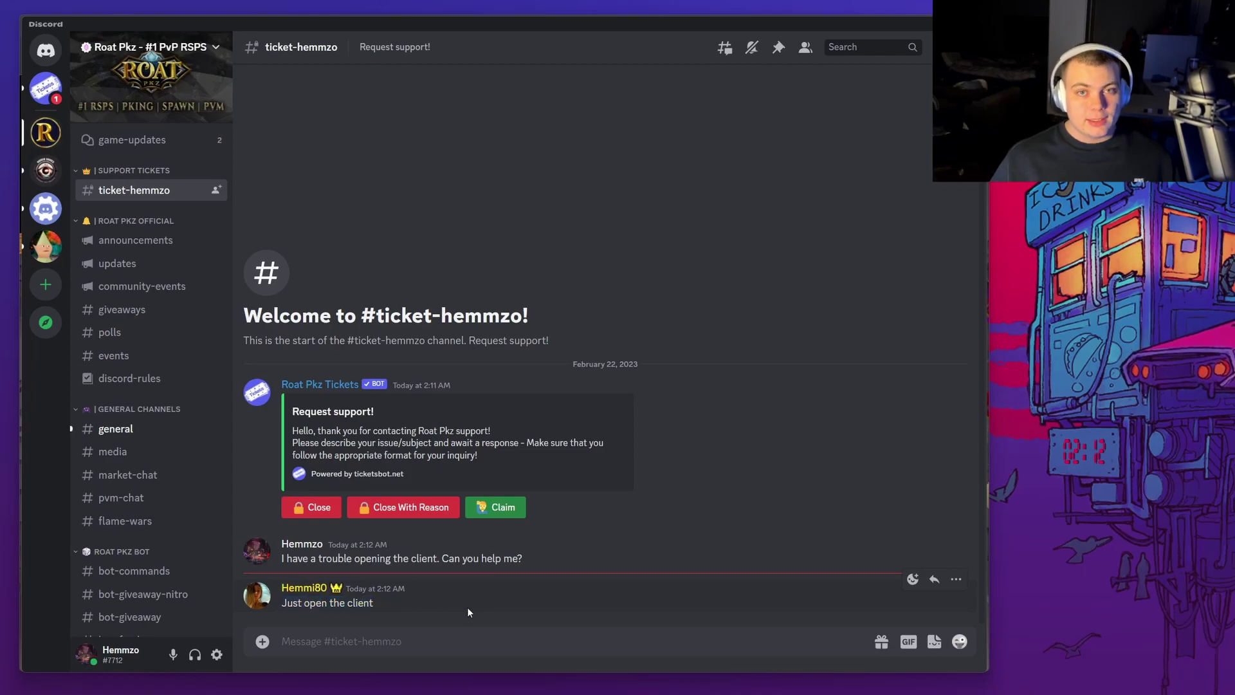
right_click(431, 606)
click(379, 603)
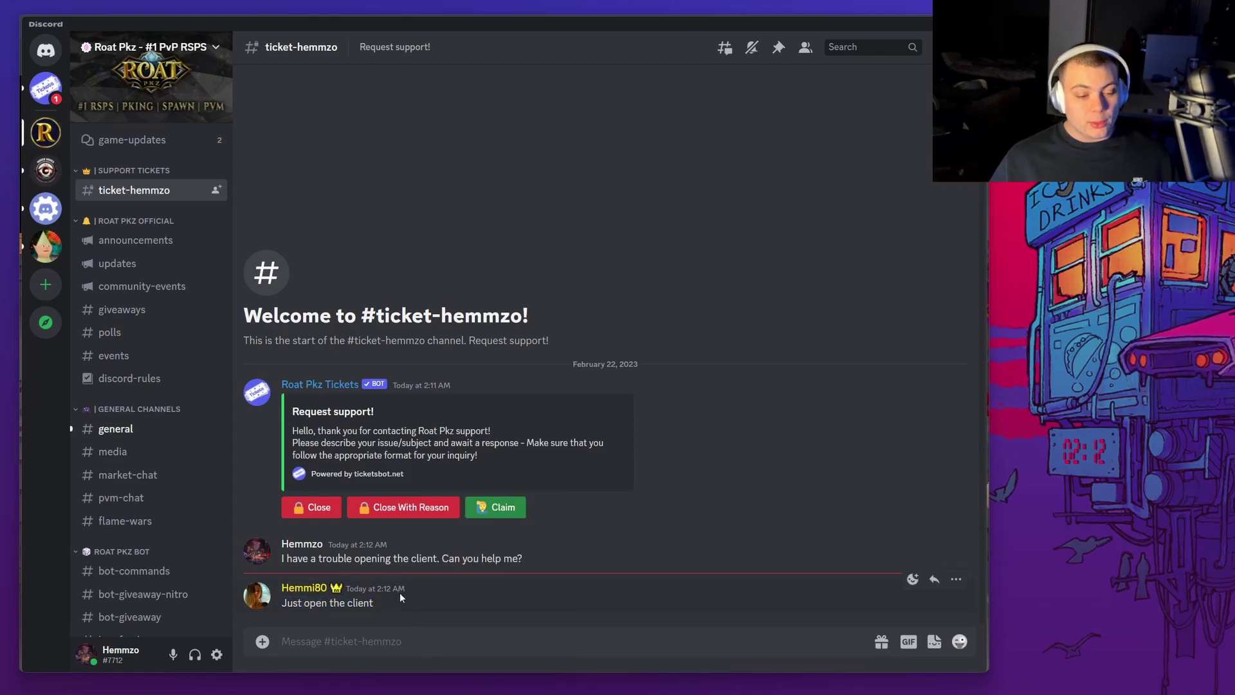
double_click(450, 590)
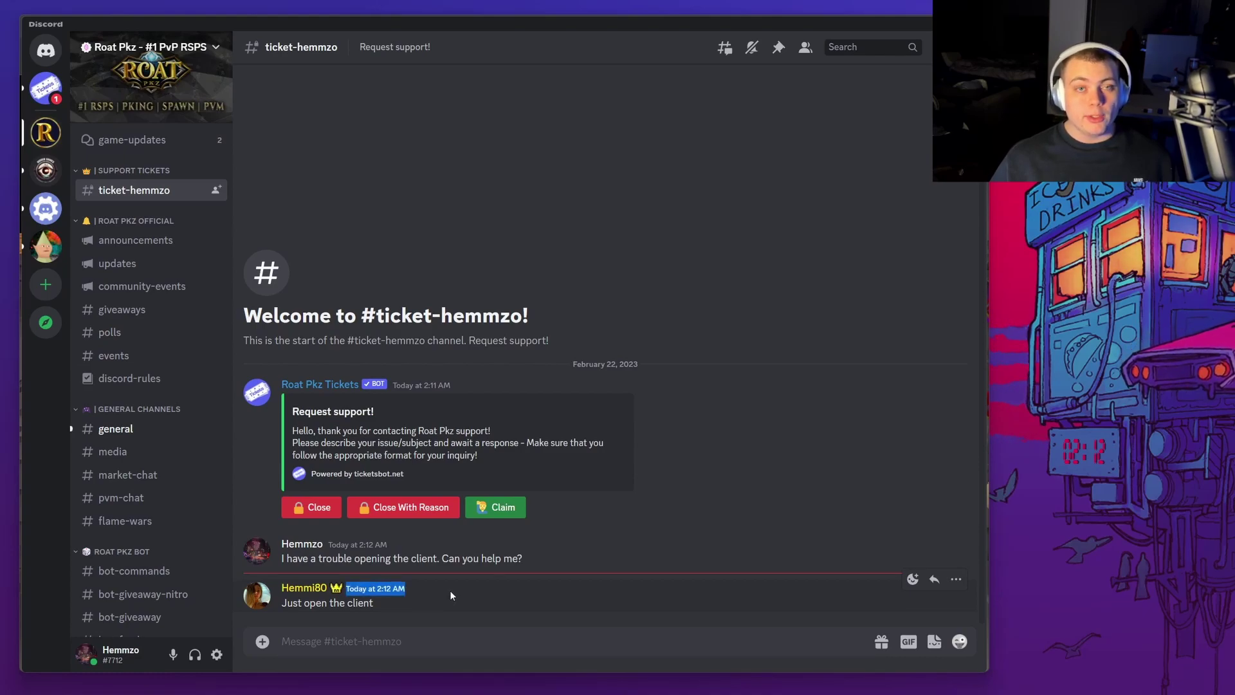
triple_click(437, 596)
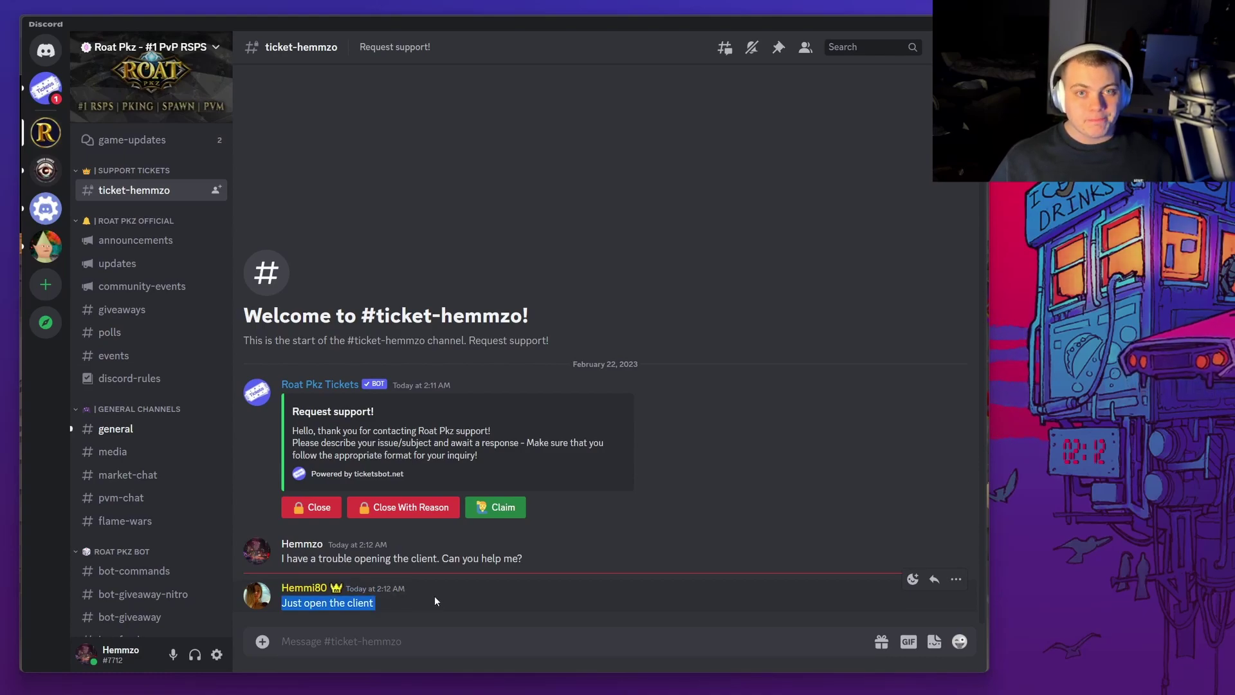